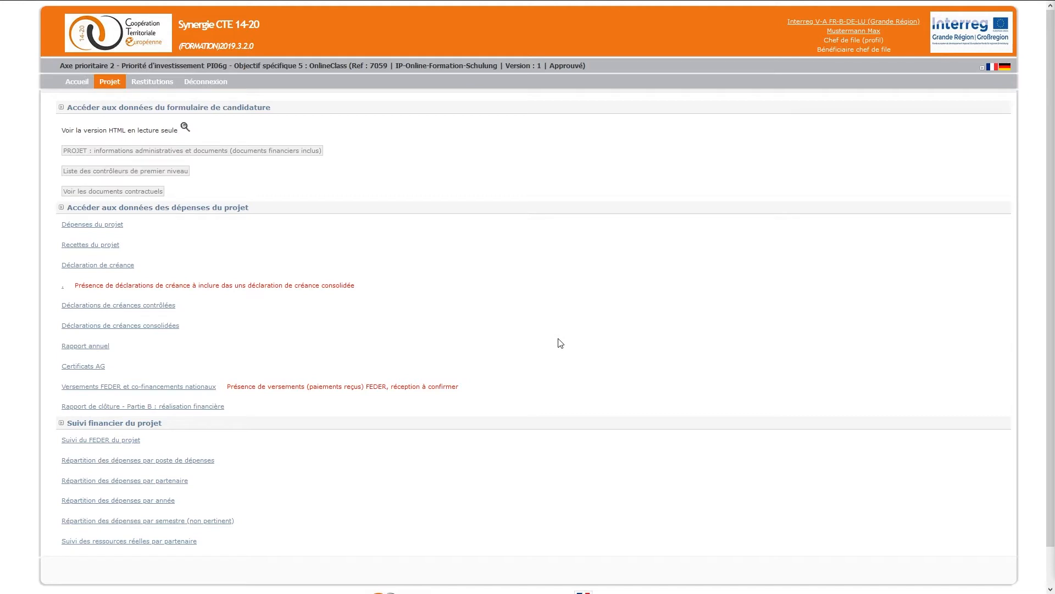
Open the FEDER payments and national co-financing, and record 2020-06-30 as the reception date of payment CAG_20200629
left_click(178, 387)
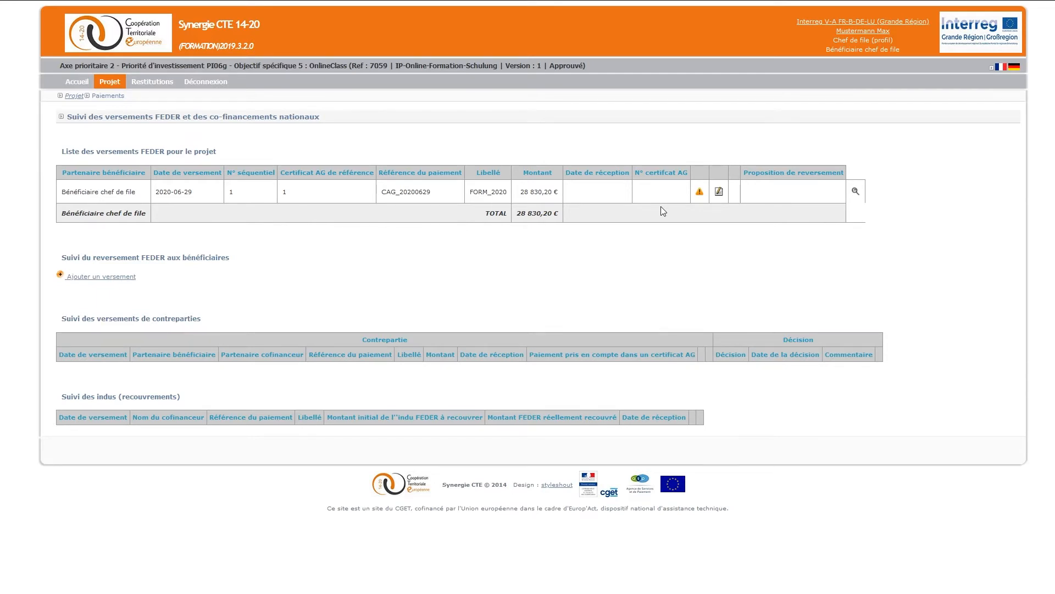
mouse_move(701, 196)
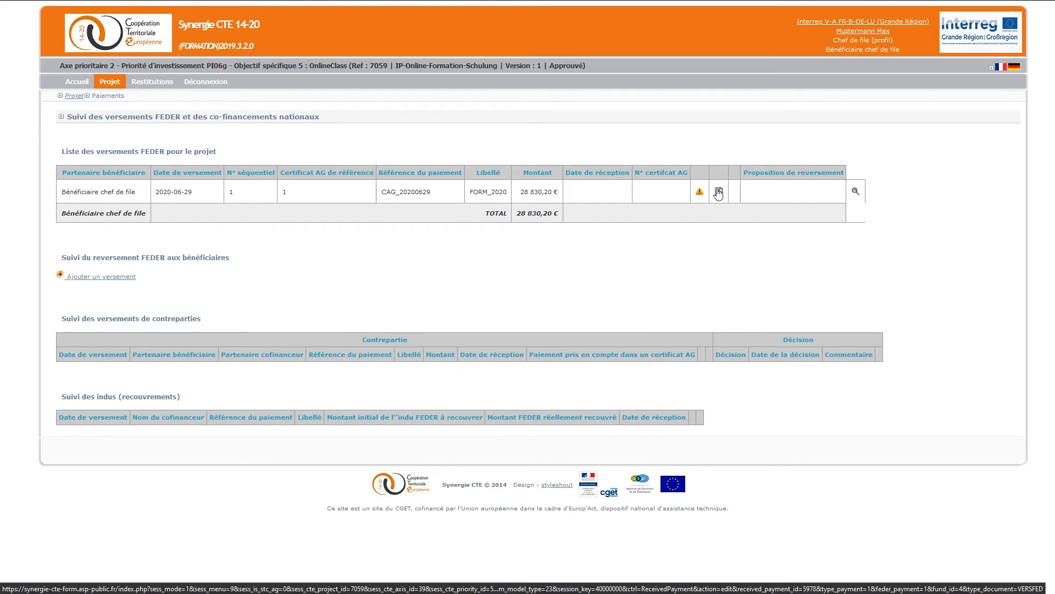
left_click(718, 192)
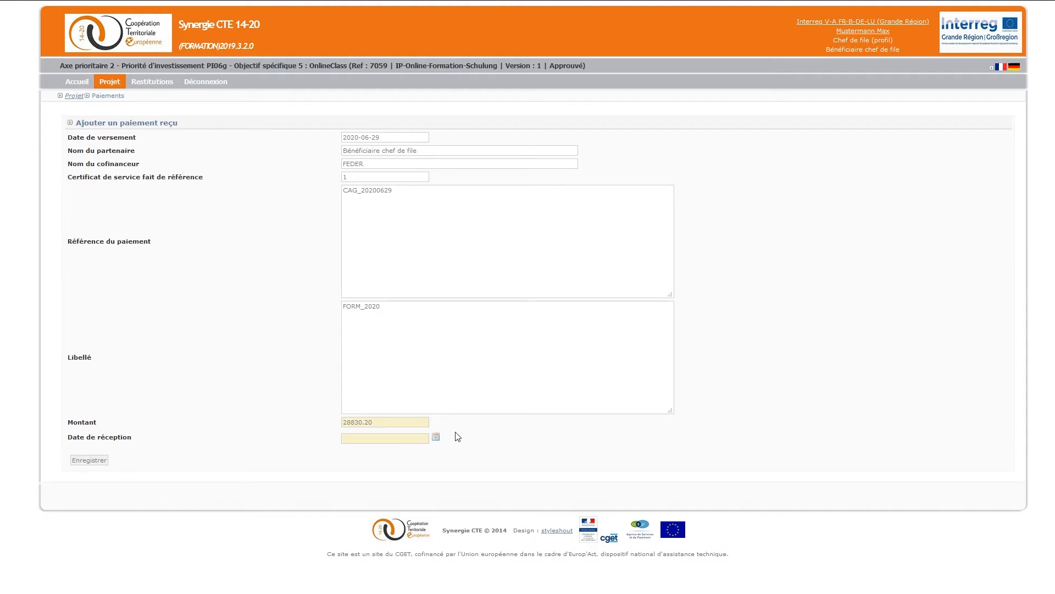
left_click(436, 437)
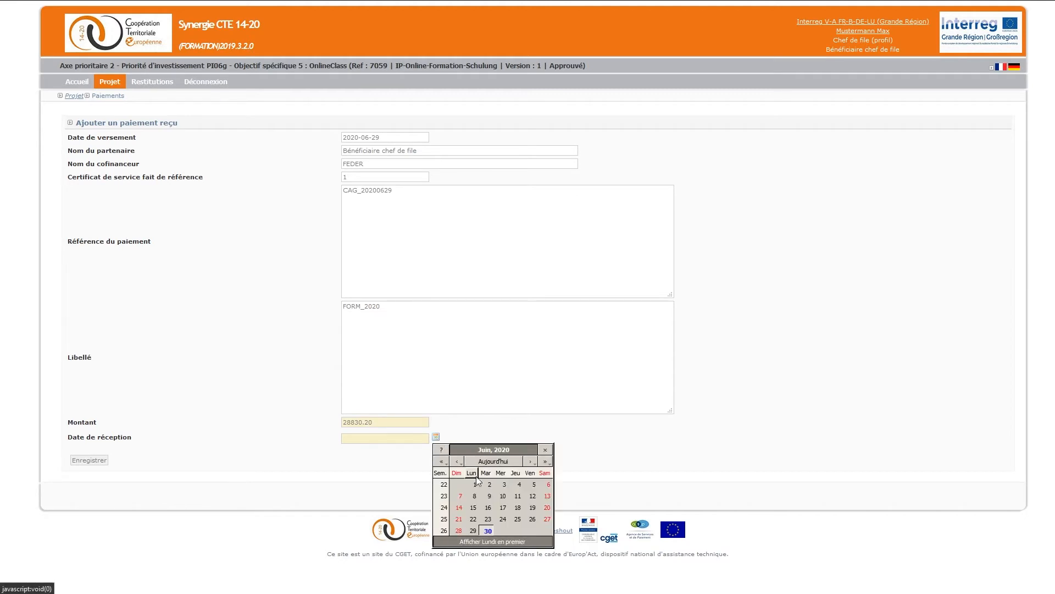
left_click(487, 531)
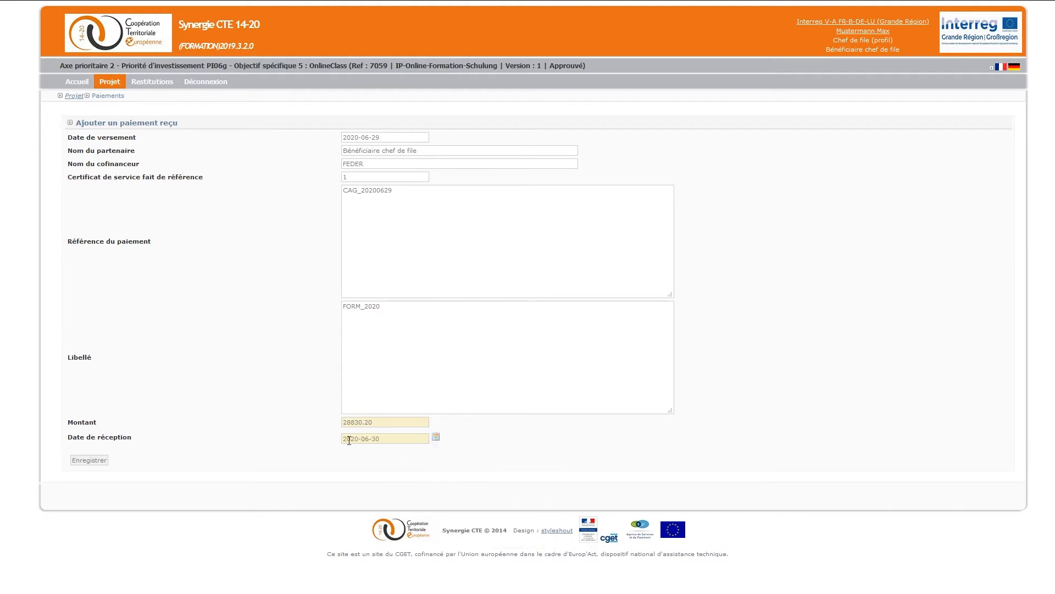
left_click(88, 460)
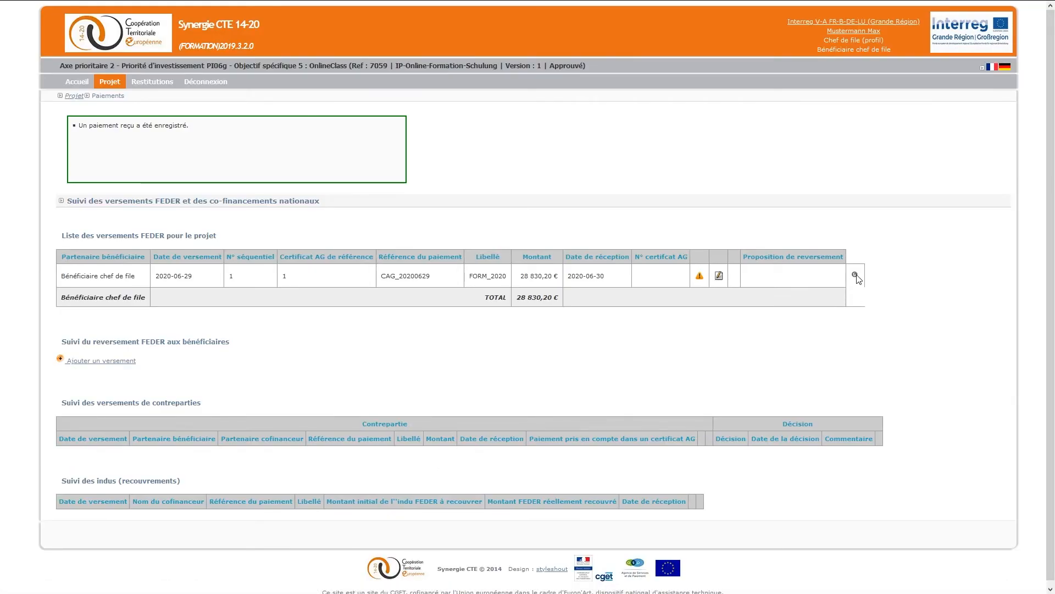
Review the proposed FEDER repayment breakdown and add a repayment dated 2020-06-30 to Partenaire du projet, with reference FEDER payment 1
left_click_drag(1054, 1, 588, 44)
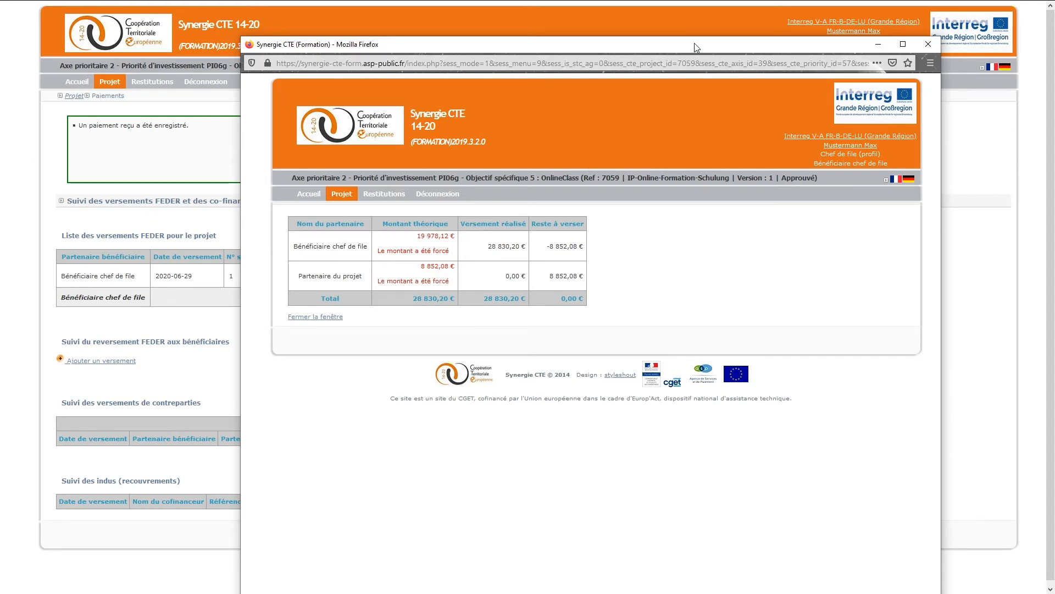
left_click_drag(697, 47, 1054, 3)
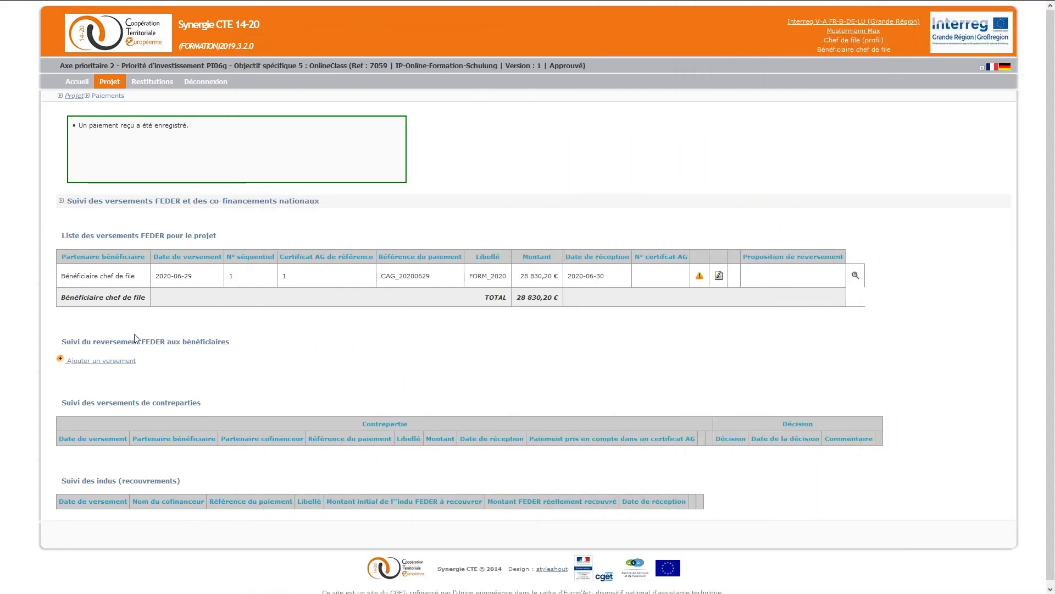
left_click(117, 362)
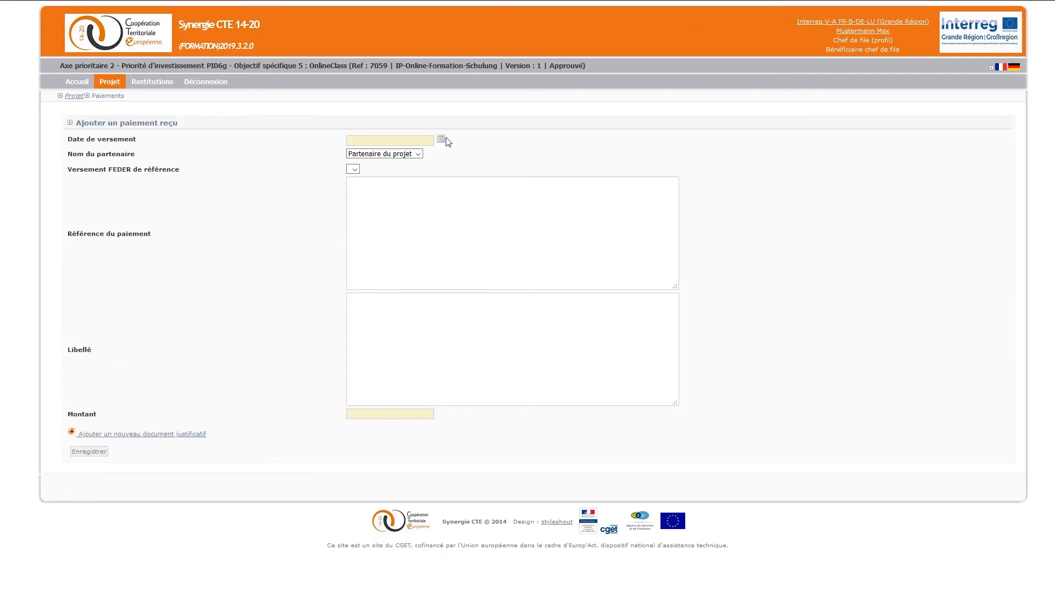
left_click(441, 139)
left_click(490, 233)
left_click(385, 155)
left_click(387, 166)
left_click(355, 169)
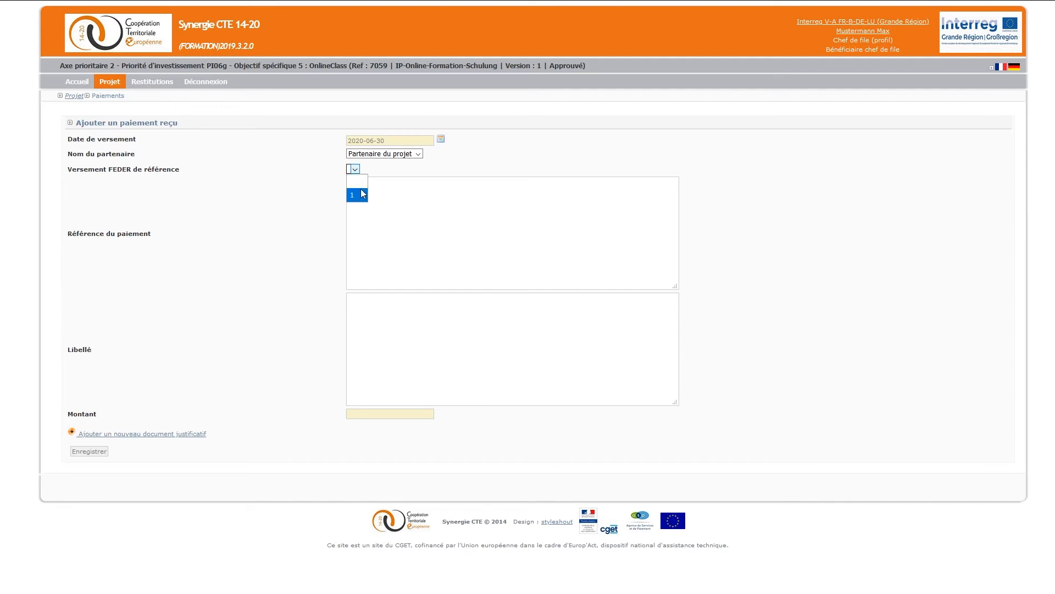
left_click(359, 196)
Fill in the repayment with payment reference REF_2020, label LIB2020 and amount 8852.08
left_click(452, 238)
type("REF_20")
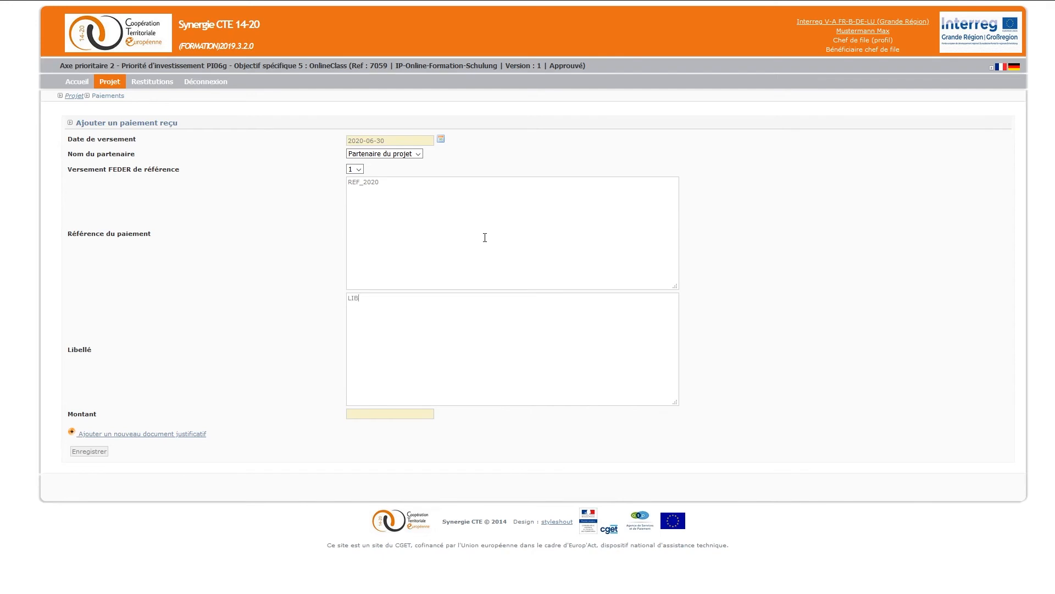
type("2020")
left_click(400, 415)
type("8852.0")
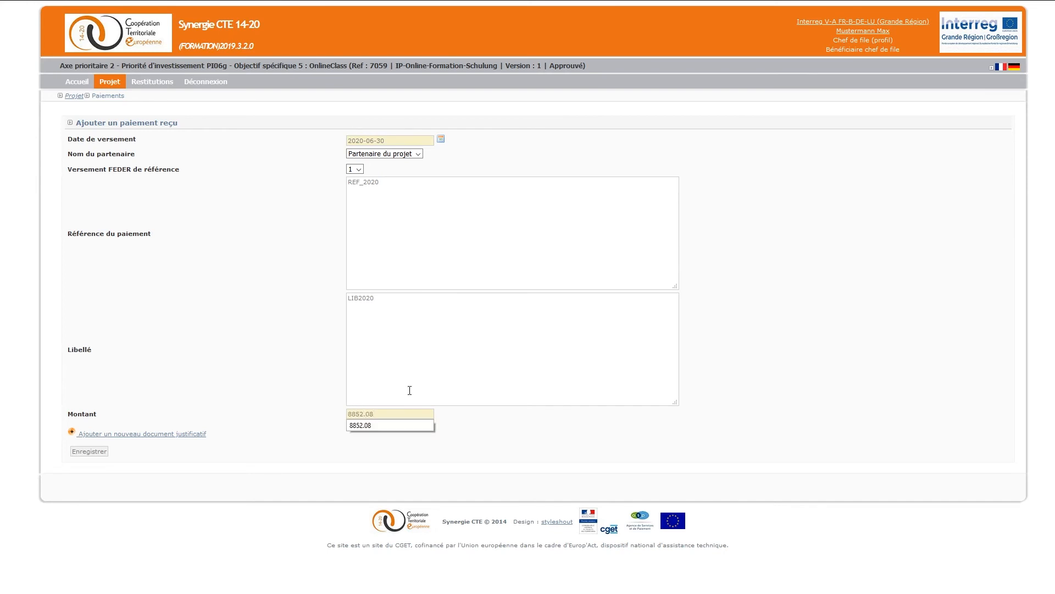
left_click(380, 426)
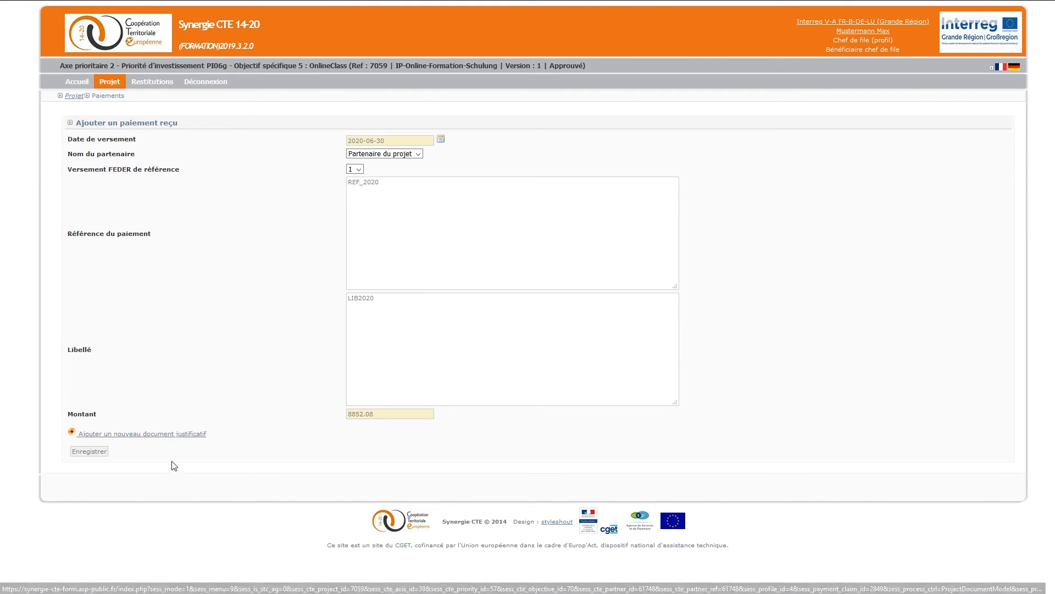
Add a new supporting document to the repayment, titled "Versement" in both French and German
left_click(163, 438)
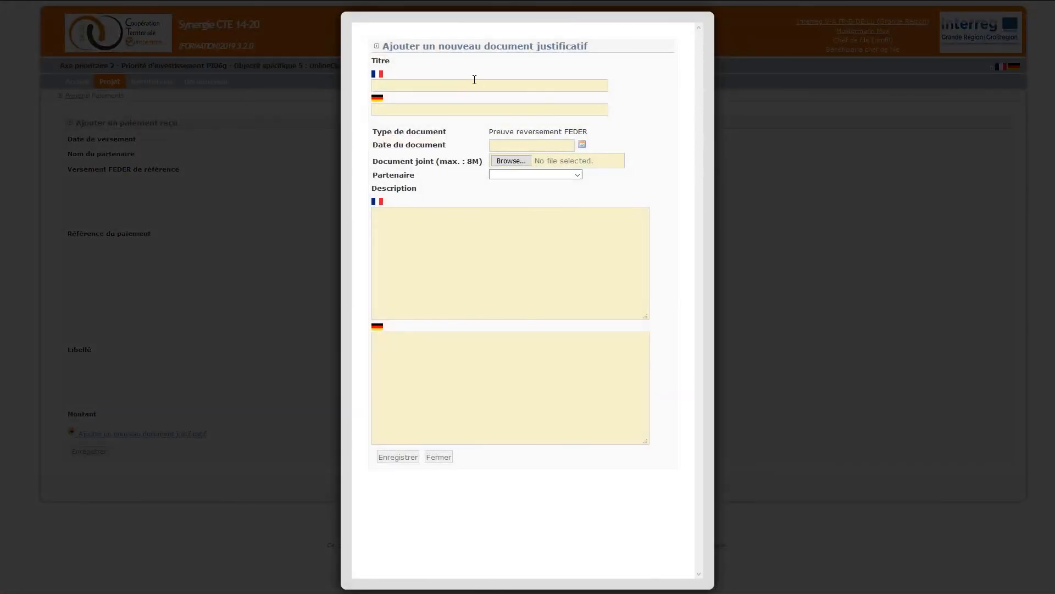
type("Verse")
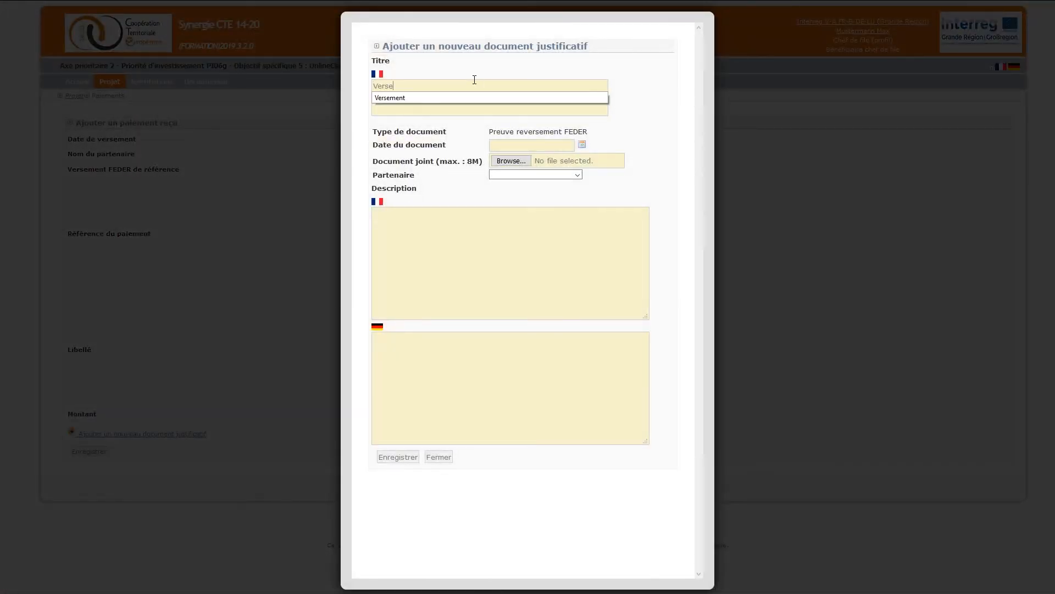
key("Down")
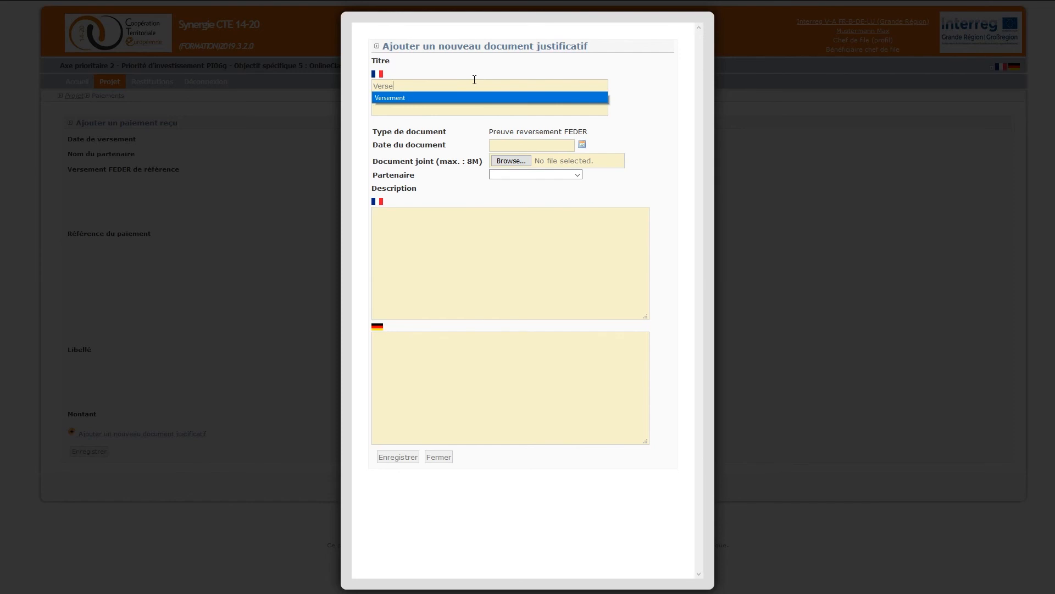
key("ctrl+a")
left_click(396, 99)
left_click(396, 110)
type("Verse")
left_click(435, 130)
left_click(420, 110)
left_click(398, 123)
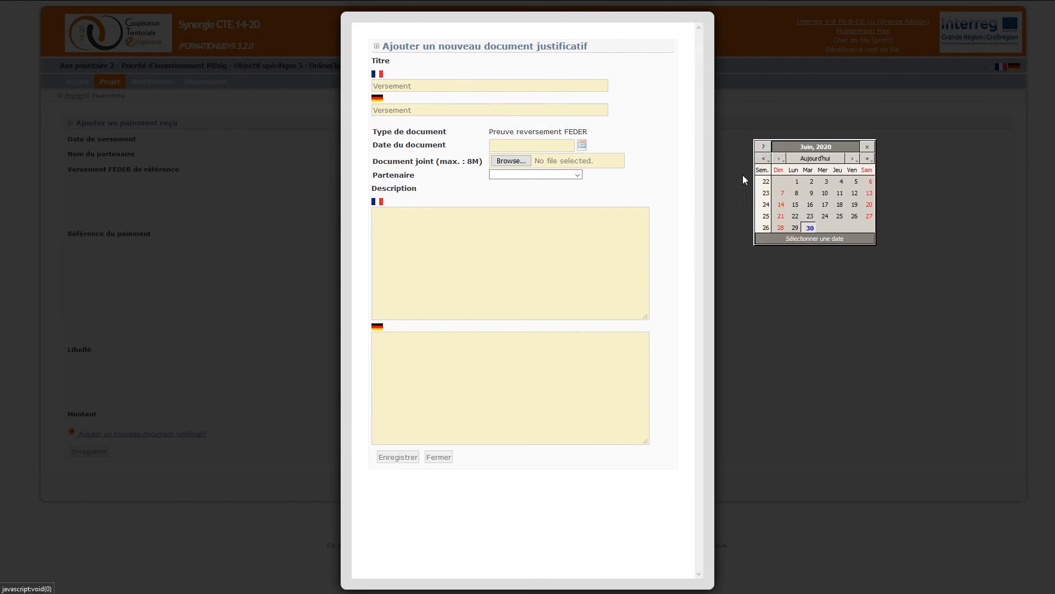
Date the supporting document 2020-06-30, attach PJ.pdf and assign it to Partenaire du projet
left_click(810, 228)
left_click(511, 160)
left_click(122, 105)
left_click(566, 326)
left_click(511, 175)
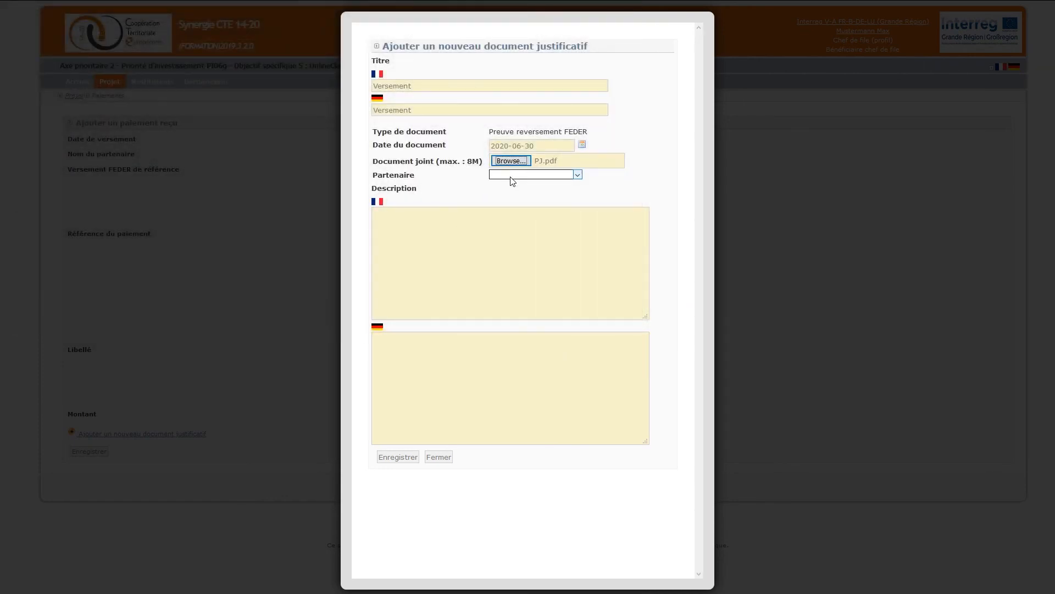
left_click(512, 210)
Enter "Desc" as the document's French and German descriptions, and save both the document and the repayment
left_click(466, 247)
type("Desc")
key("ctrl+a")
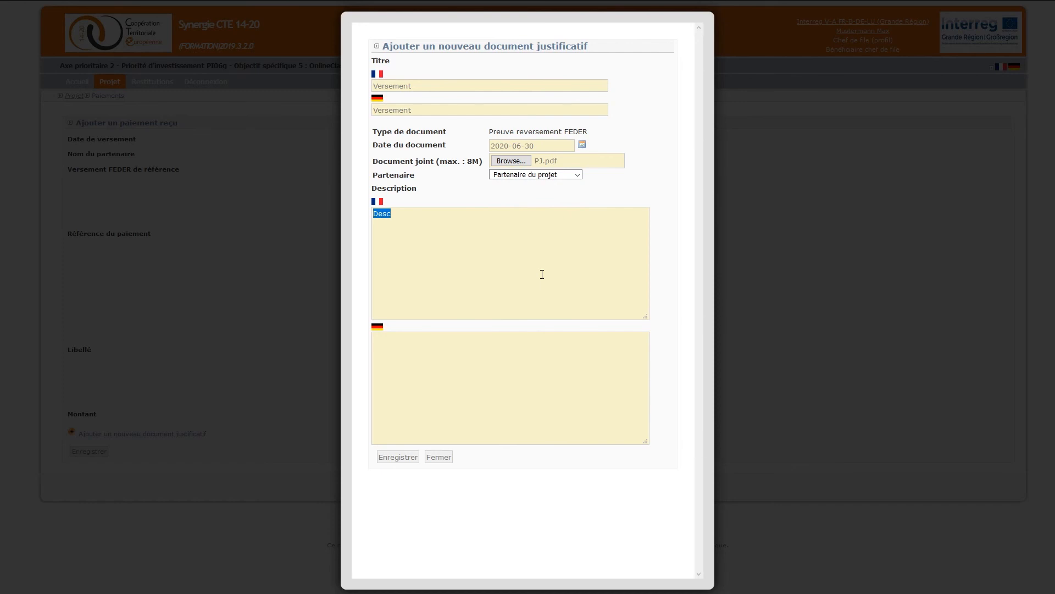
key("ctrl+c")
left_click(468, 398)
key("ctrl+v")
left_click(413, 455)
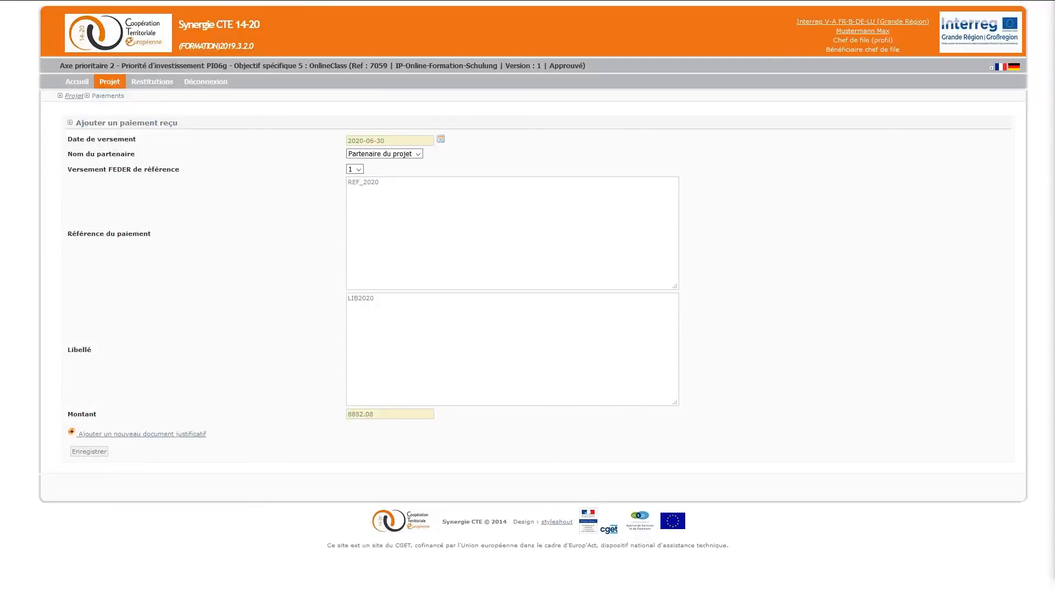
left_click(87, 455)
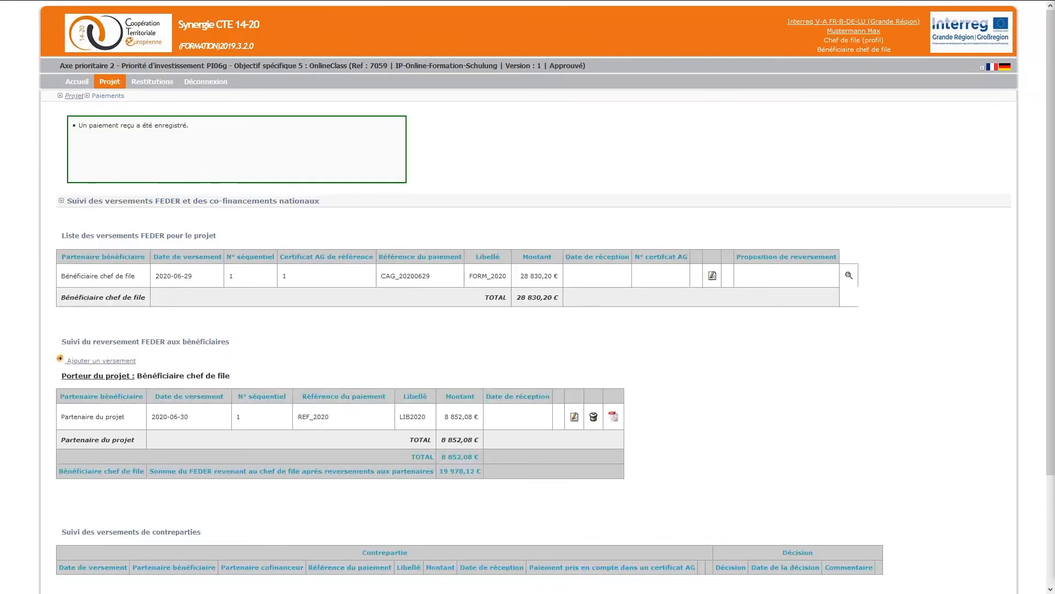